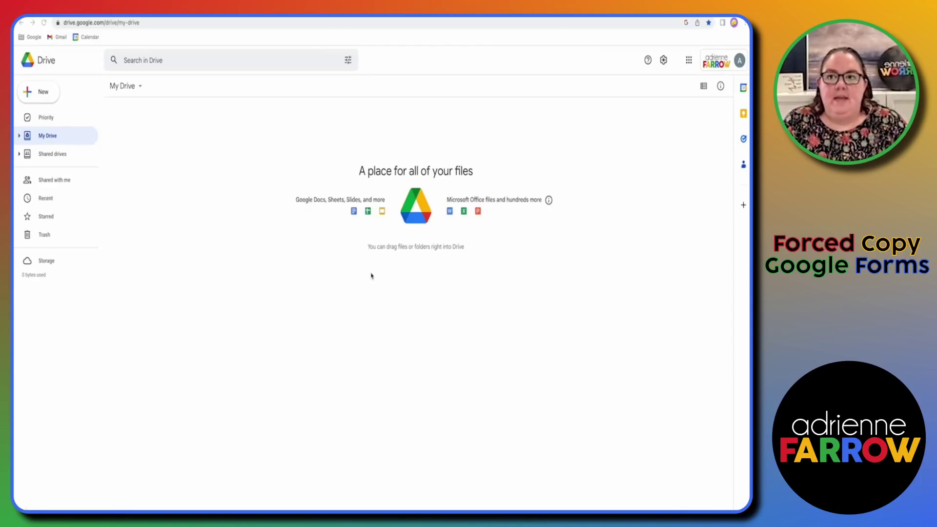
Step: Create a new folder named 'Google Forms' in My Drive
{"action": "left_click", "coordinate": [37, 100]}
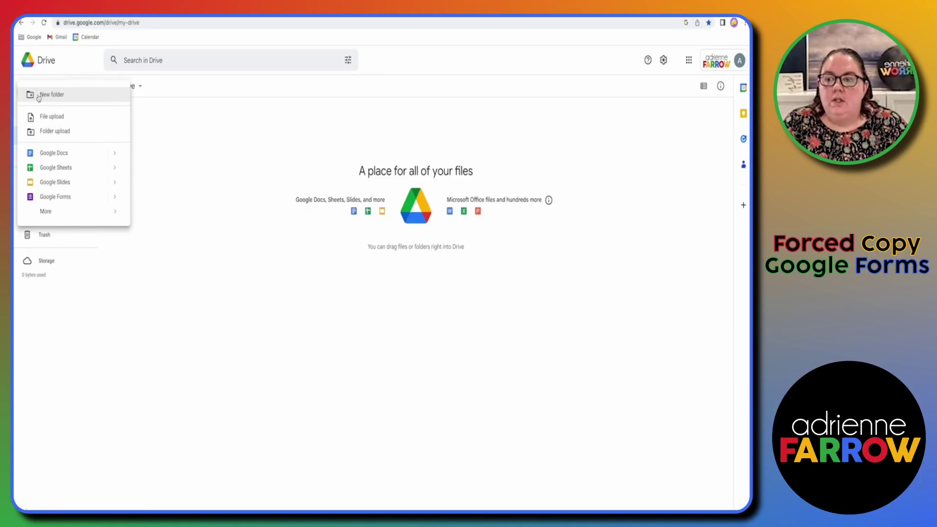
{"action": "left_click", "coordinate": [45, 95]}
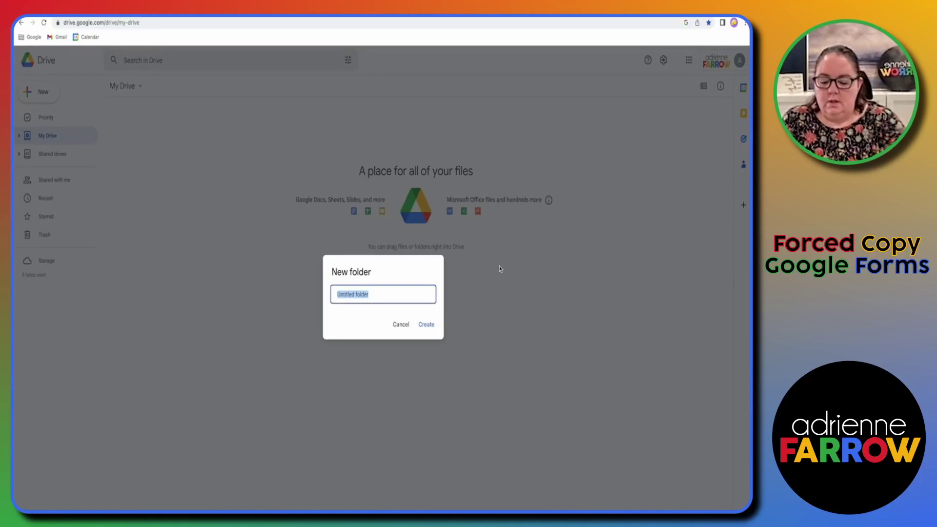
{"action": "type", "text": "Goo"}
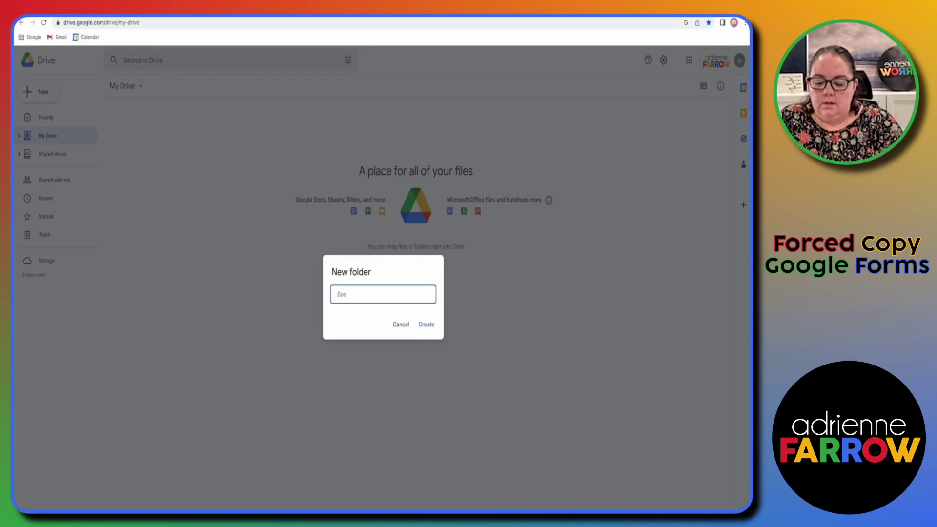
{"action": "type", "text": "gle Fo"}
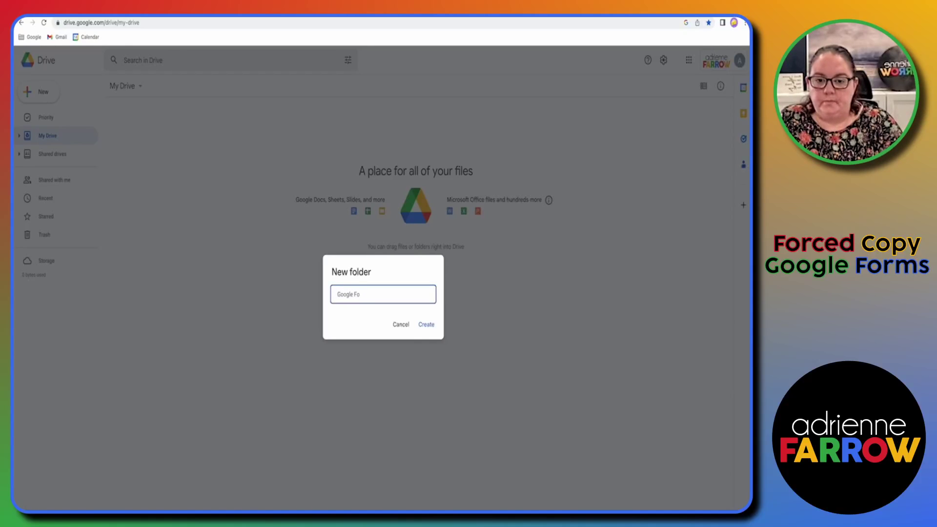
{"action": "type", "text": "rms"}
{"action": "key", "text": "Return"}
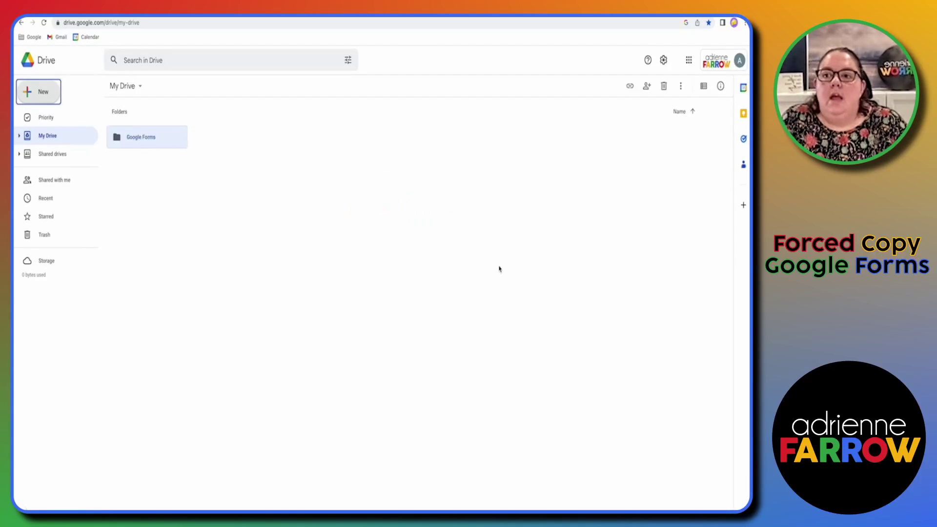
Step: Share the Google Forms folder so anyone with the link can view it
{"action": "right_click", "coordinate": [144, 143]}
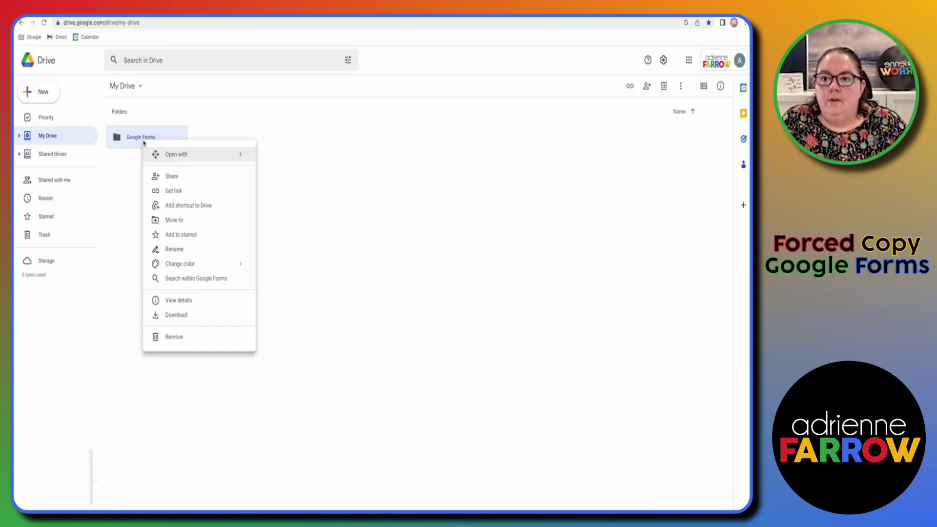
{"action": "left_click", "coordinate": [176, 182]}
{"action": "left_click", "coordinate": [335, 337]}
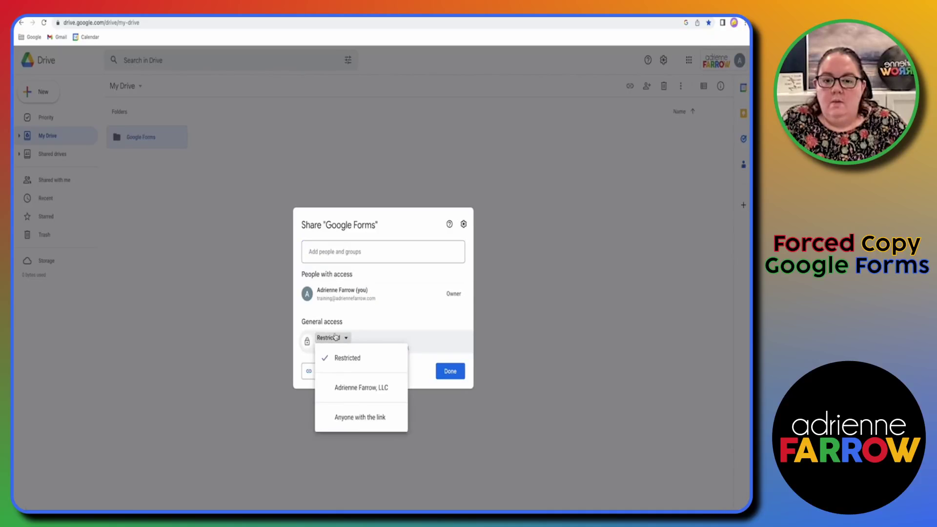
{"action": "left_click", "coordinate": [360, 417]}
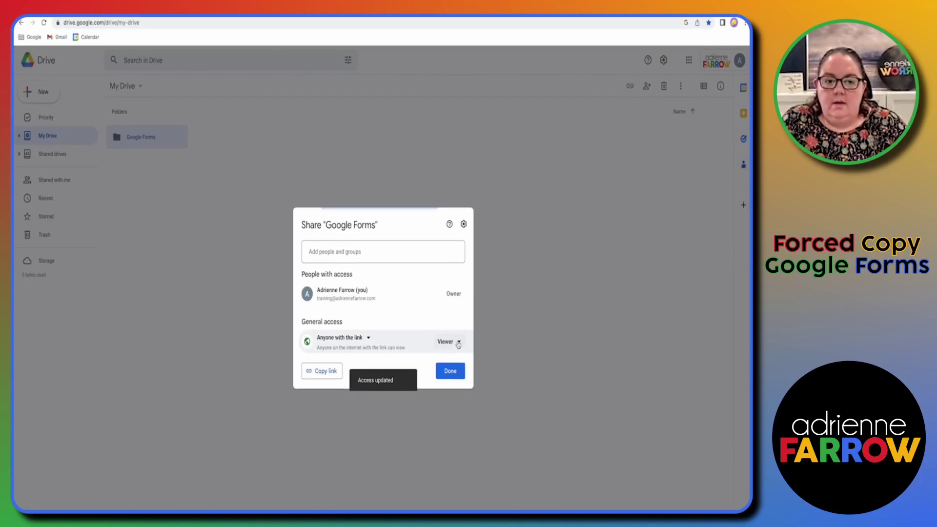
{"action": "left_click", "coordinate": [453, 375]}
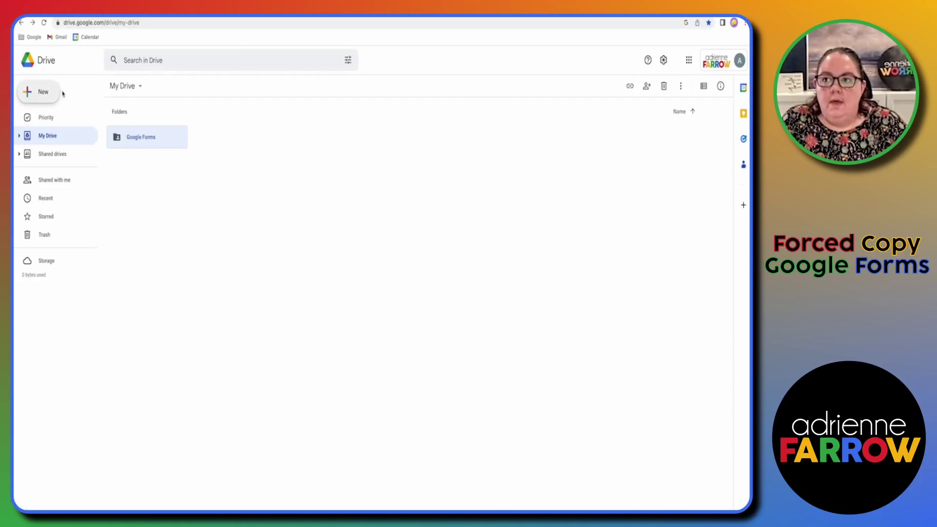
Step: Inside the Google Forms folder, create a new Google Form and confirm it will be shared
{"action": "double_click", "coordinate": [143, 139]}
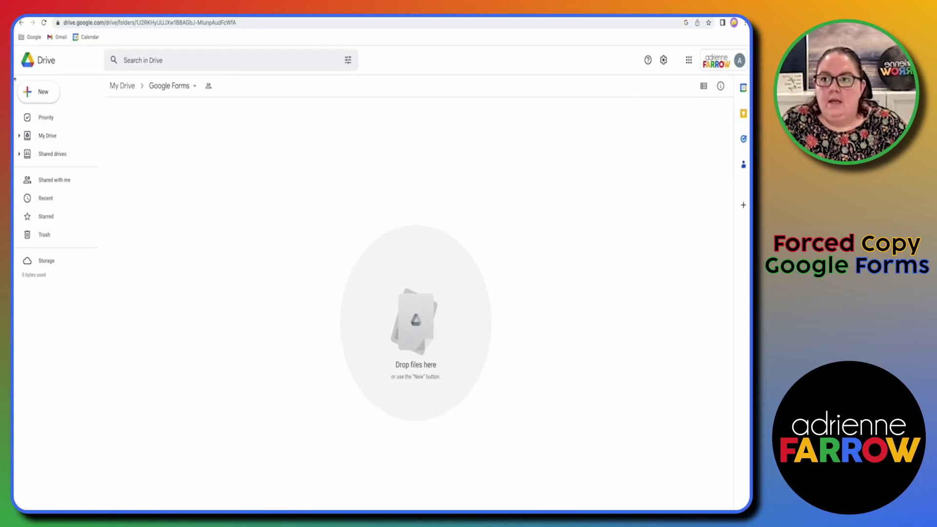
{"action": "left_click", "coordinate": [46, 98]}
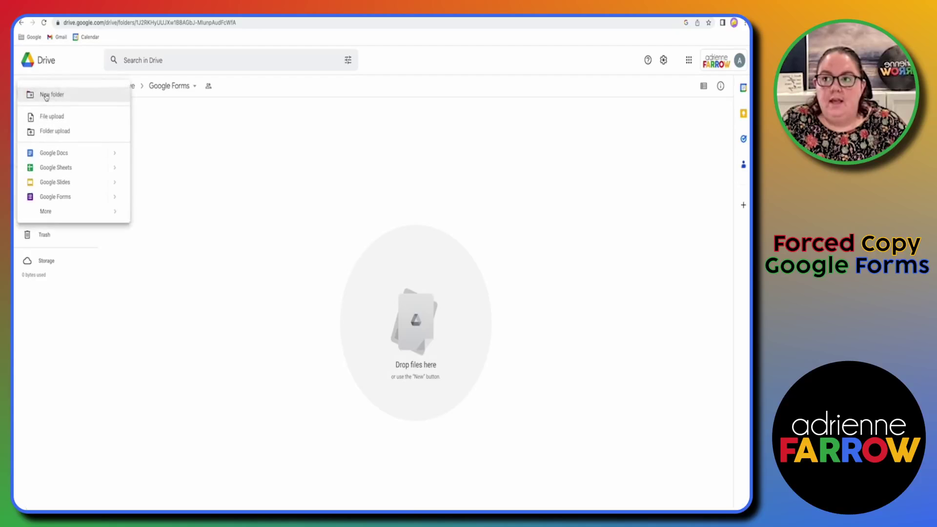
{"action": "left_click", "coordinate": [66, 199]}
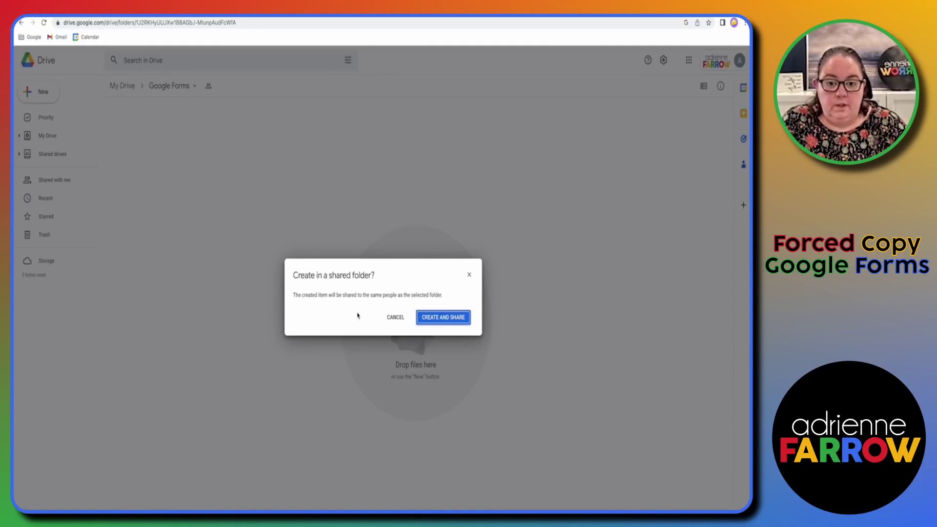
{"action": "left_click", "coordinate": [440, 318]}
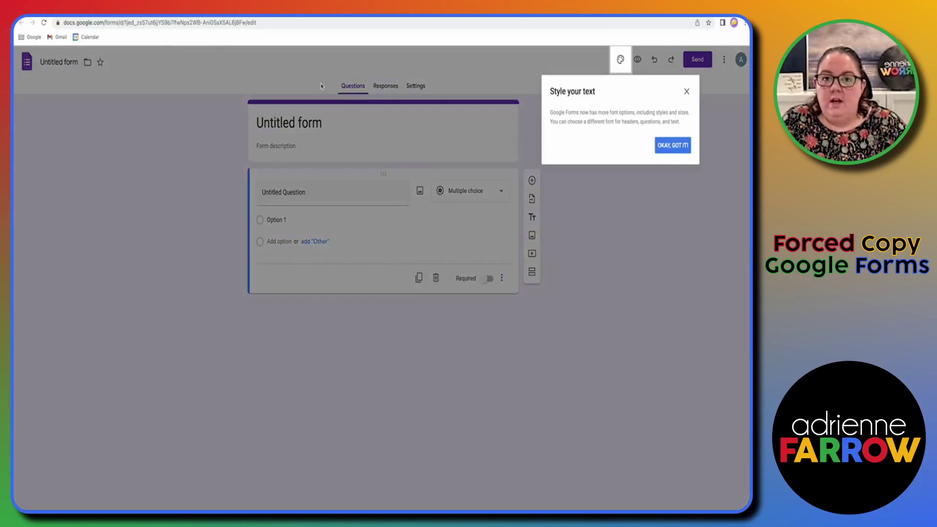
Step: Dismiss the styling tip and replace the Untitled form title with 'Test'
{"action": "left_click", "coordinate": [687, 92]}
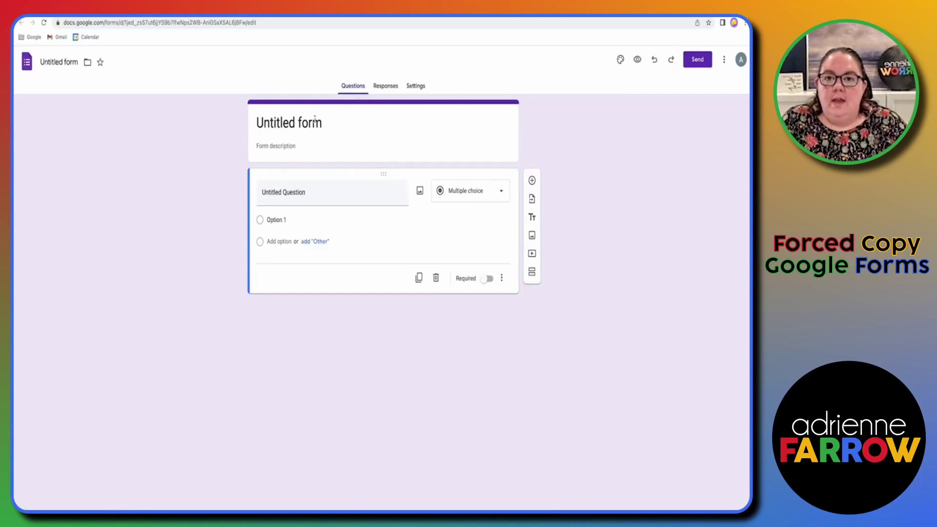
{"action": "left_click", "coordinate": [314, 123]}
{"action": "double_click", "coordinate": [314, 122]}
{"action": "triple_click", "coordinate": [314, 123]}
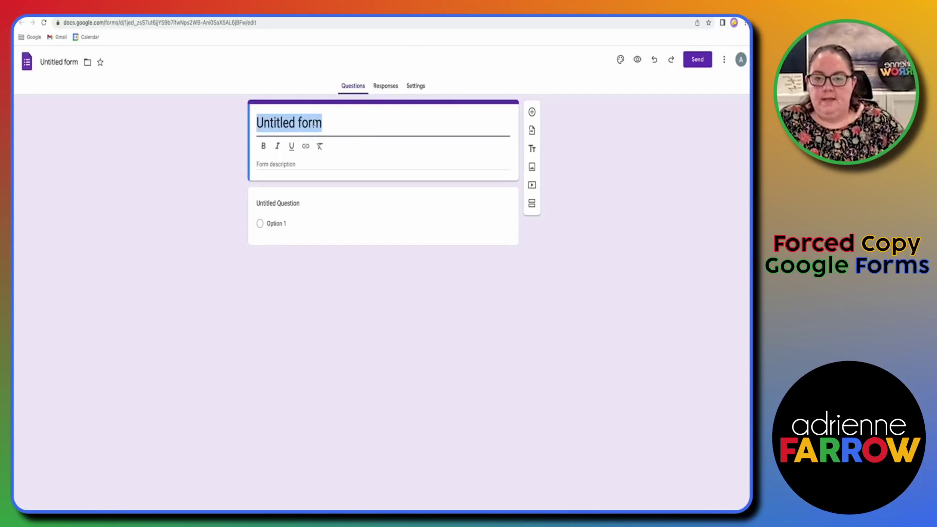
{"action": "type", "text": "Test"}
Step: Enter 'What is your favorite color?' as the first short-answer question
{"action": "left_click", "coordinate": [286, 212]}
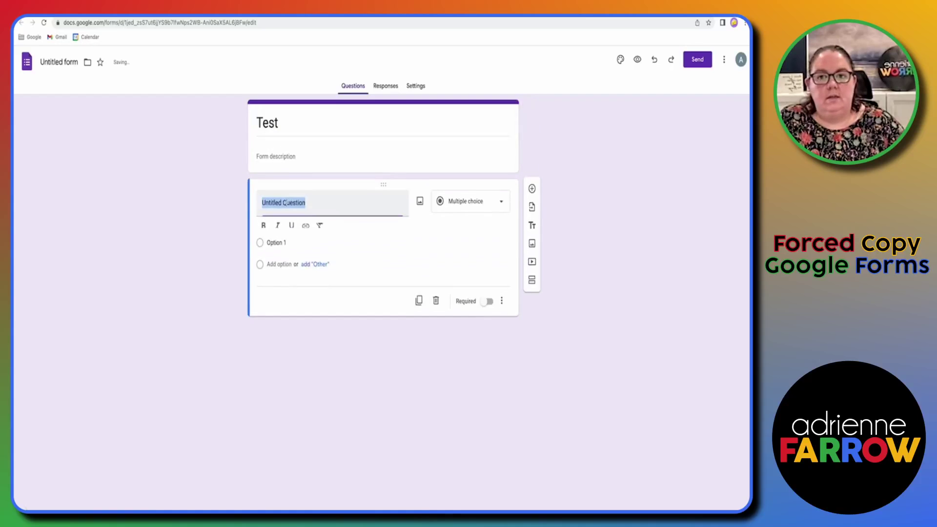
{"action": "type", "text": "What is your favorite color?"}
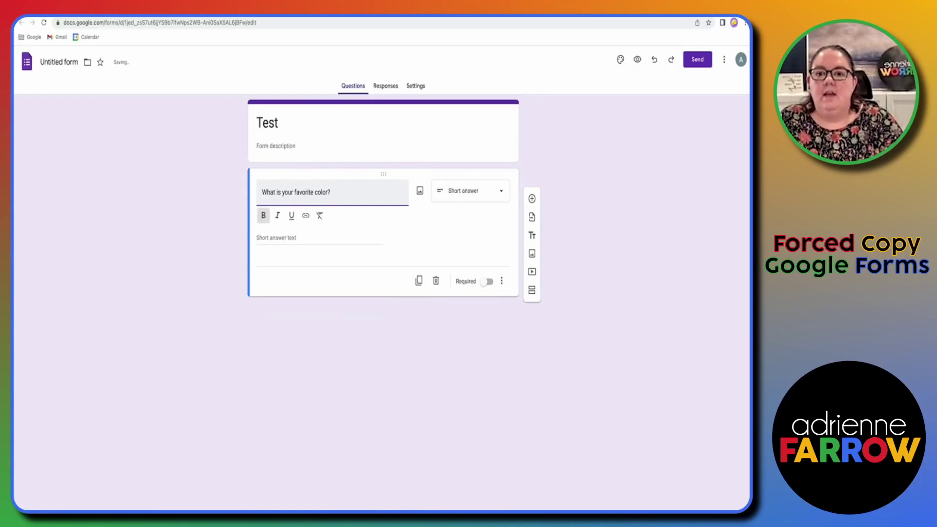
{"action": "left_click", "coordinate": [609, 159]}
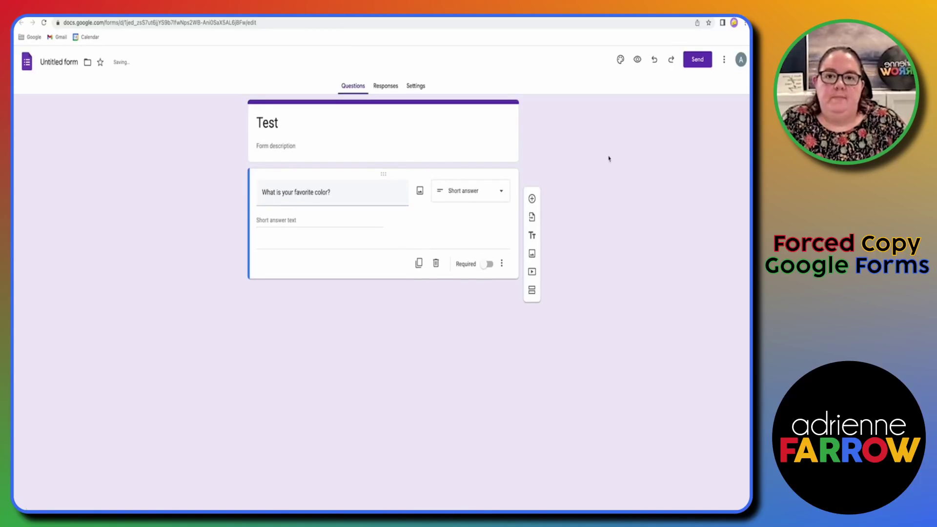
{"action": "left_click", "coordinate": [267, 122]}
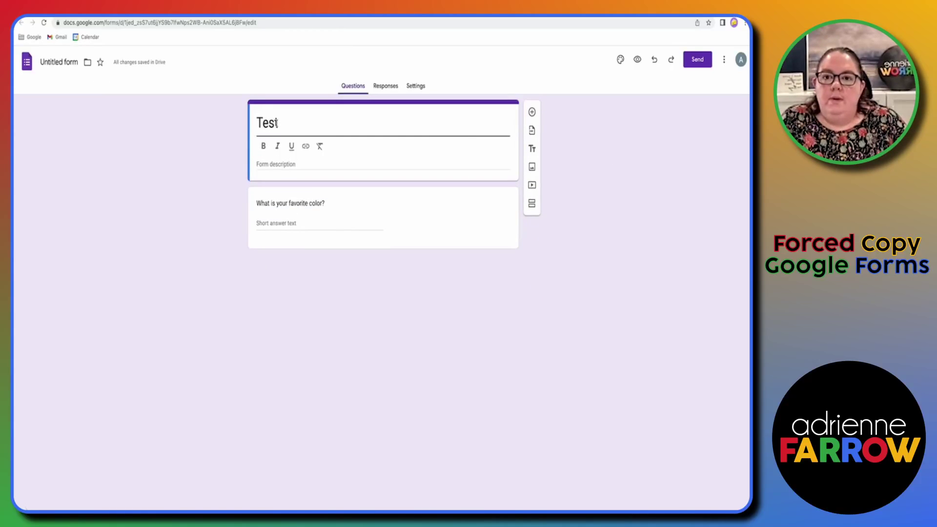
Step: Rename the form file from Untitled form to 'Test'
{"action": "left_click", "coordinate": [46, 62]}
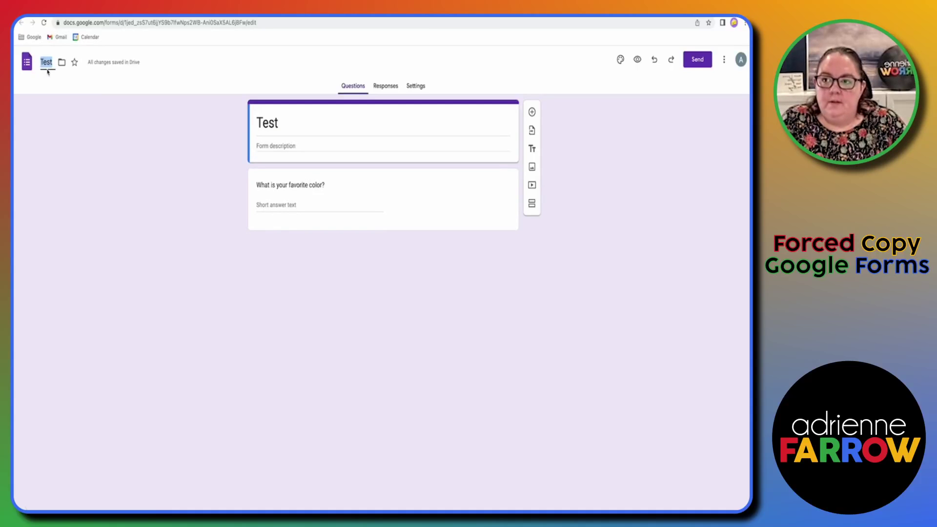
{"action": "left_click", "coordinate": [383, 301]}
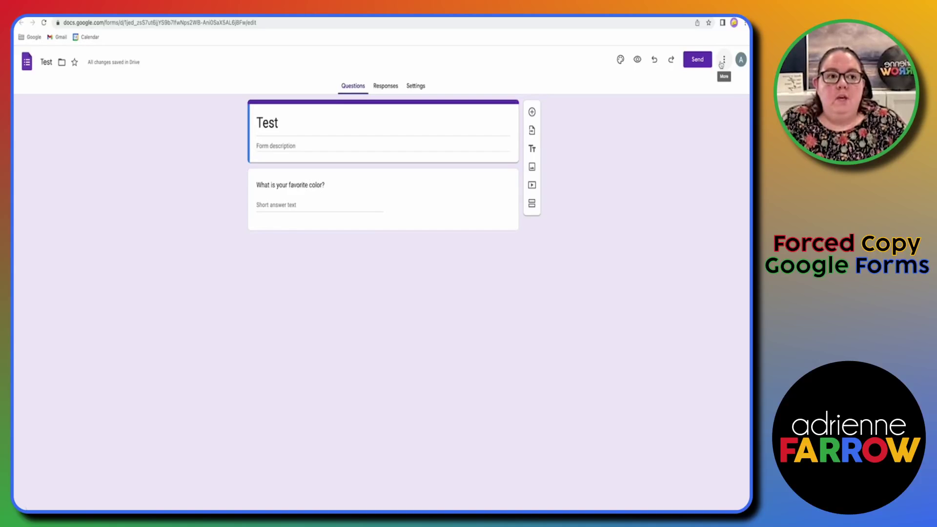
{"action": "left_click", "coordinate": [705, 62]}
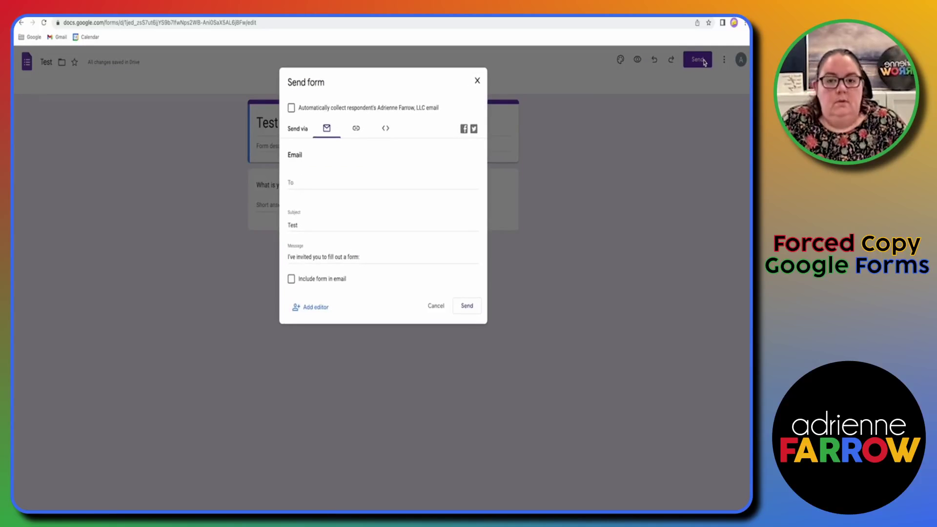
{"action": "left_click", "coordinate": [478, 81]}
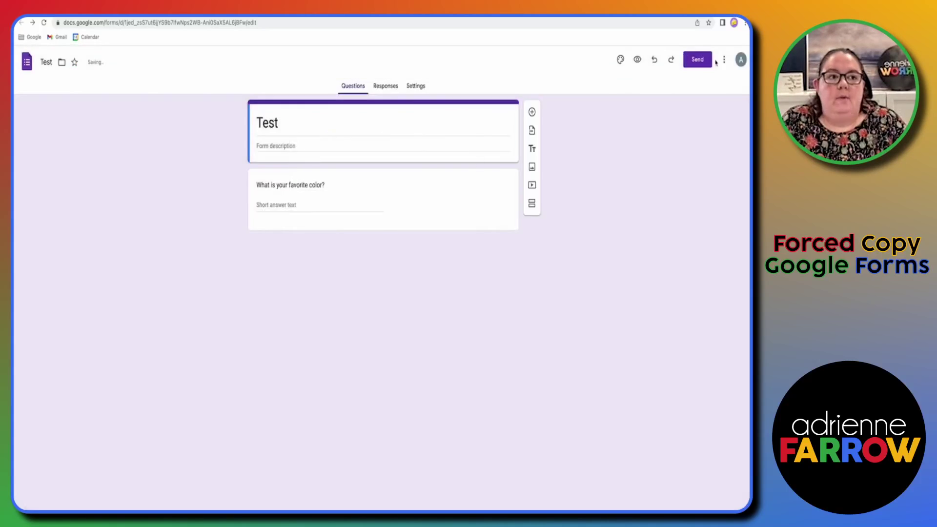
Step: Check in Add collaborators that anyone with the link can view the Test form
{"action": "left_click", "coordinate": [723, 60]}
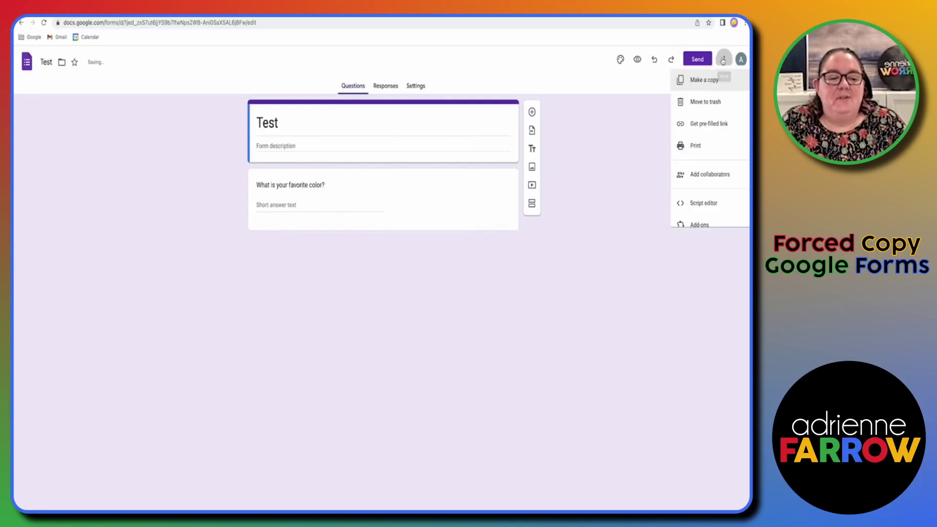
{"action": "left_click", "coordinate": [708, 179]}
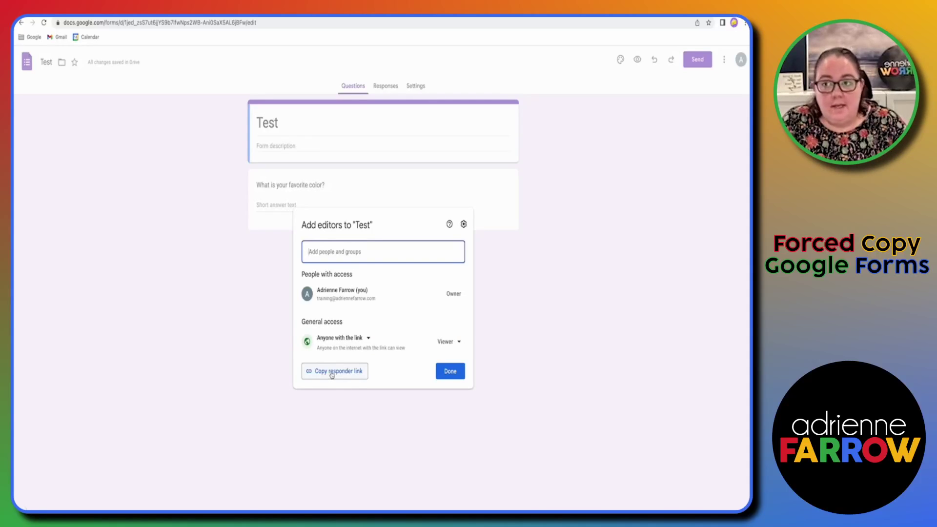
{"action": "left_click", "coordinate": [455, 377]}
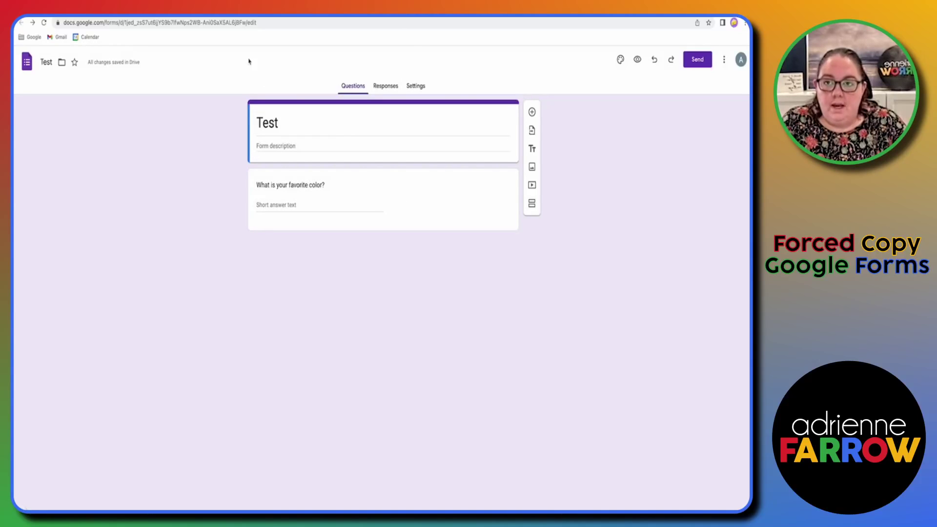
{"action": "left_click", "coordinate": [226, 23]}
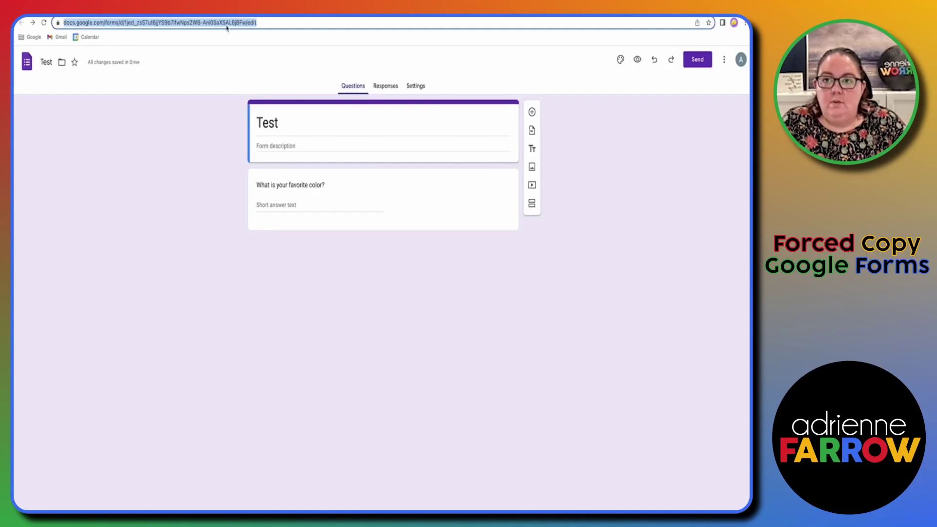
{"action": "key", "text": "Right"}
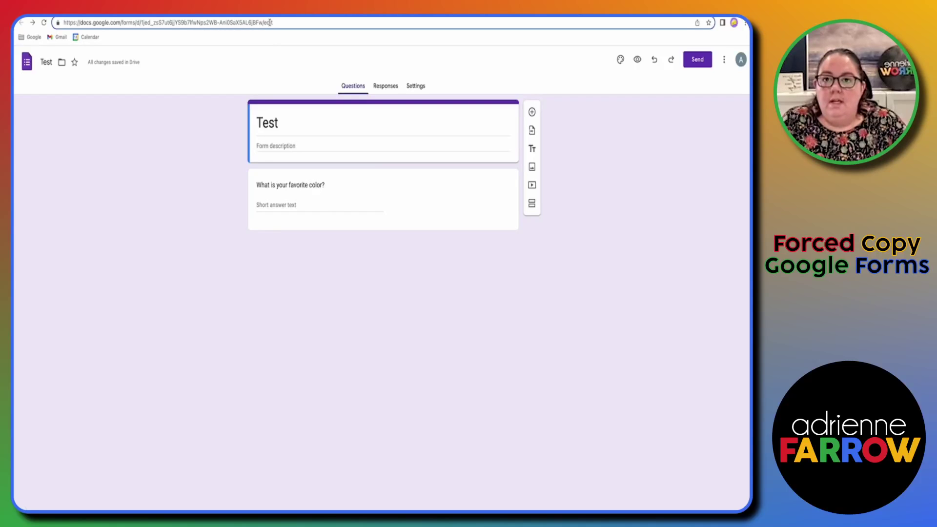
{"action": "double_click", "coordinate": [268, 23]}
{"action": "double_click", "coordinate": [154, 22]}
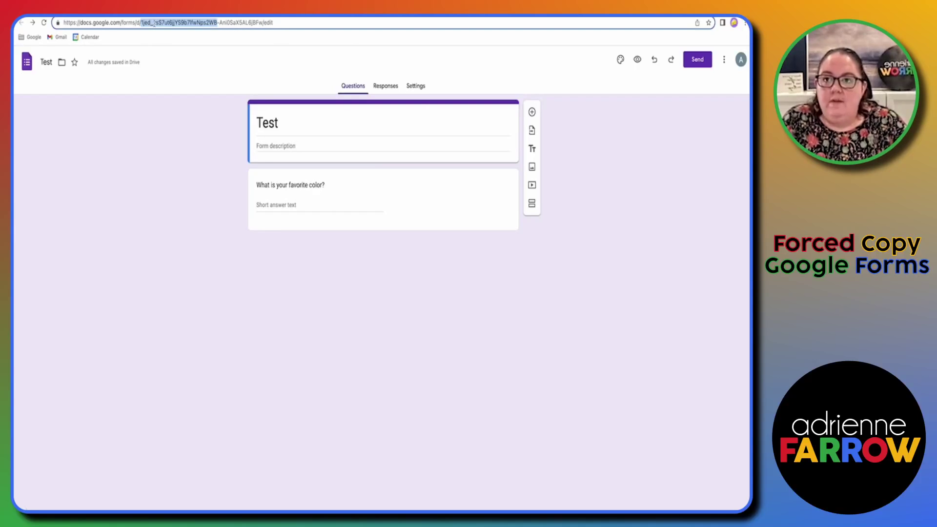
{"action": "double_click", "coordinate": [153, 23]}
{"action": "double_click", "coordinate": [154, 23]}
{"action": "triple_click", "coordinate": [154, 23]}
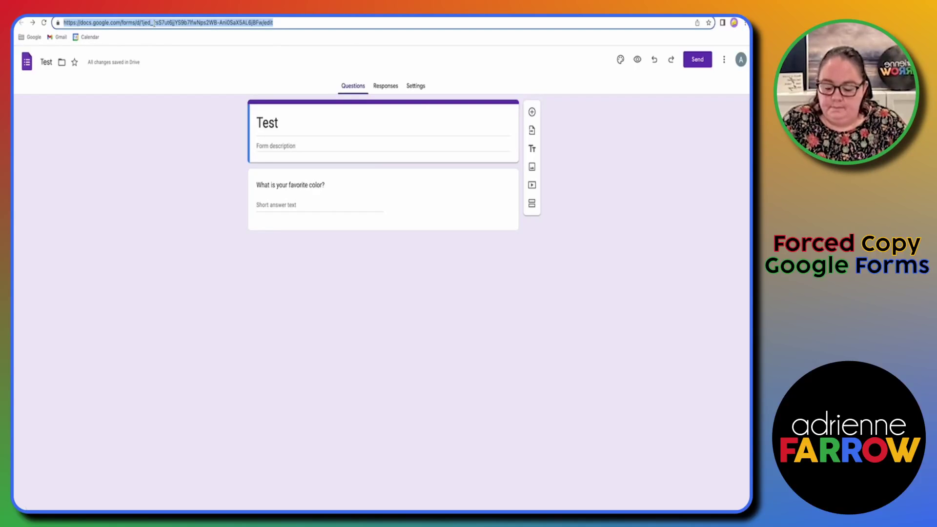
Step: Load the Test form's link ending in /copy and make a copy, creating 'Copy of Test'
{"action": "key", "text": "ctrl+t"}
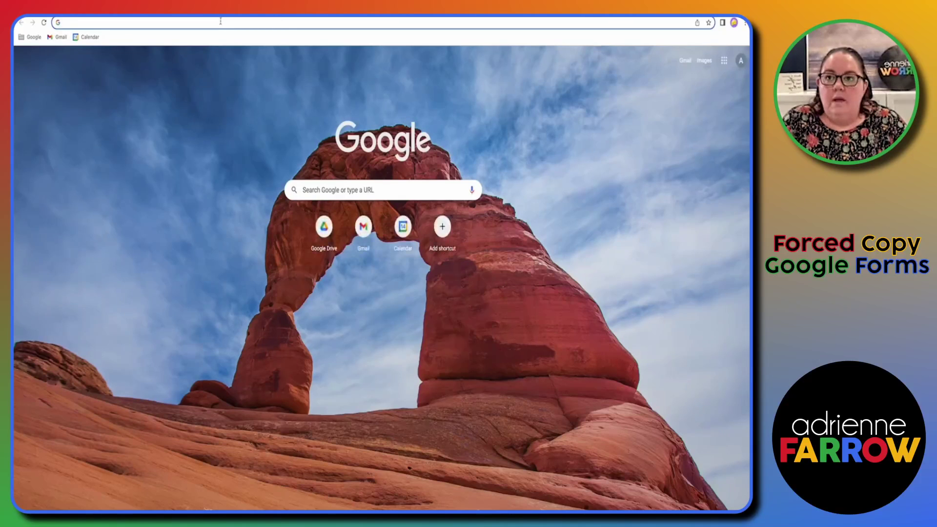
{"action": "double_click", "coordinate": [273, 23]}
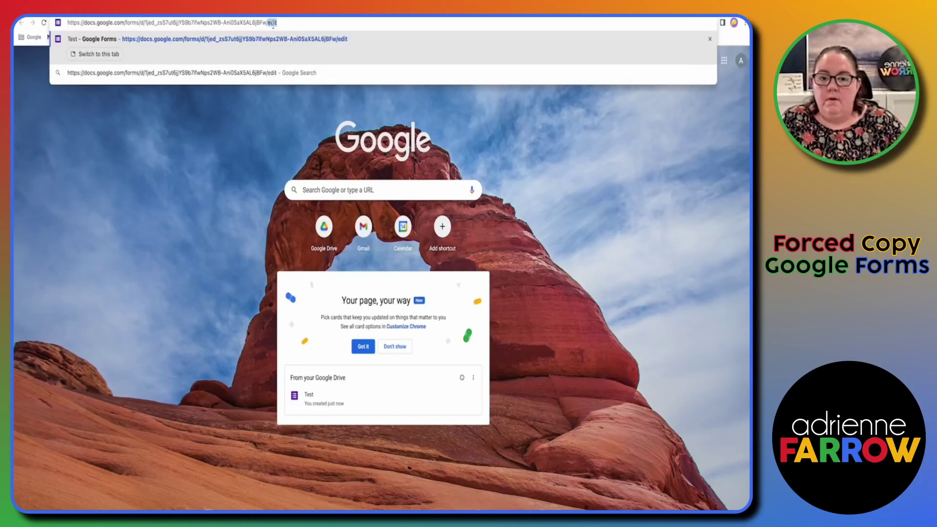
{"action": "key", "text": "BackSpace"}
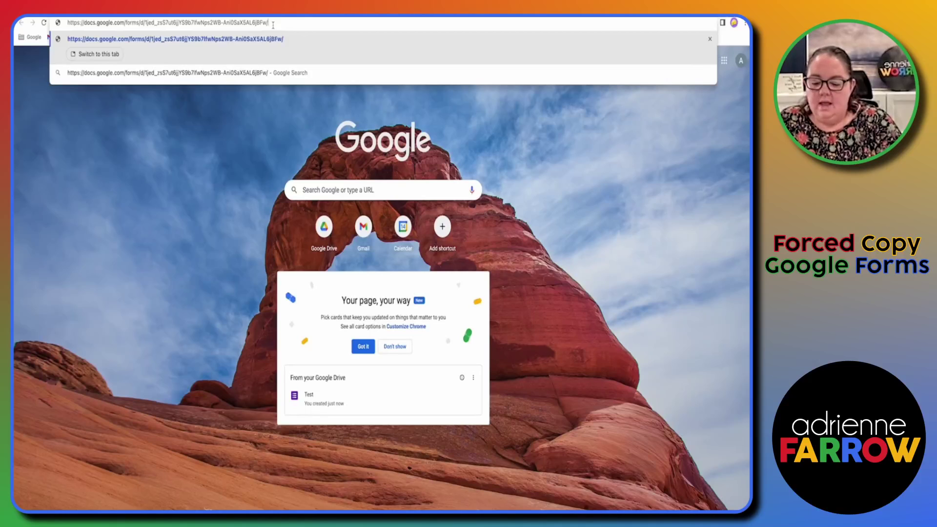
{"action": "type", "text": "copy"}
{"action": "key", "text": "Return"}
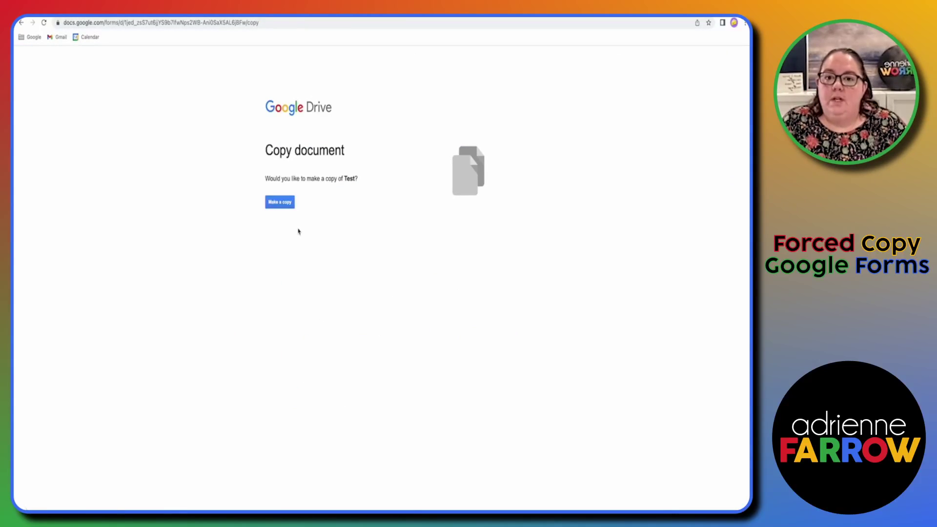
{"action": "left_click", "coordinate": [289, 203]}
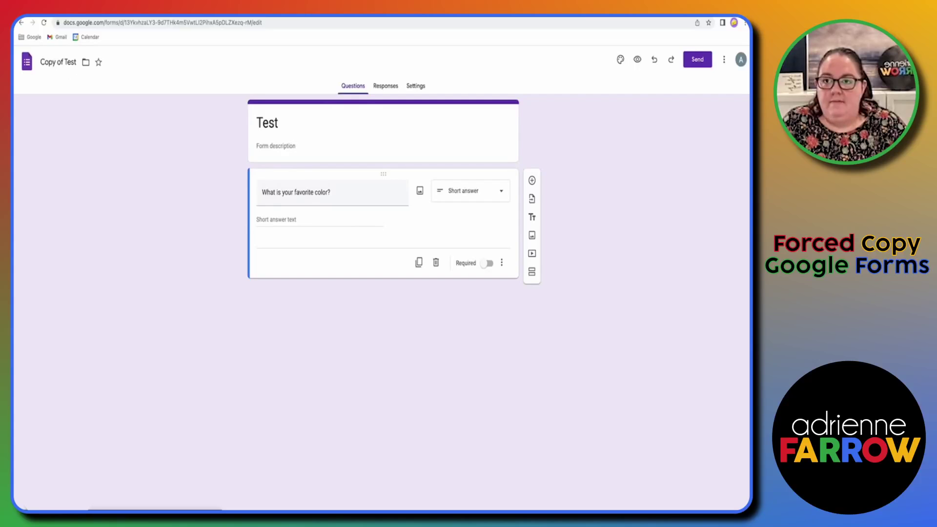
Step: In a new tab, load the Test form's link with 'edit' replaced by 'template/preview'
{"action": "key", "text": "ctrl+t"}
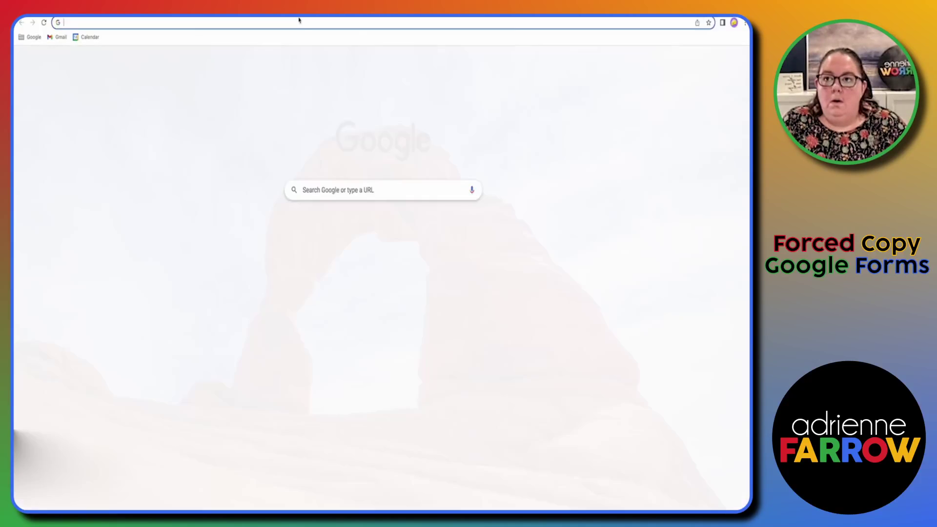
{"action": "key", "text": "ctrl+v"}
{"action": "key", "text": "BackSpace"}
{"action": "key", "text": "BackSpace"}
{"action": "key", "text": "BackSpace"}
{"action": "key", "text": "BackSpace"}
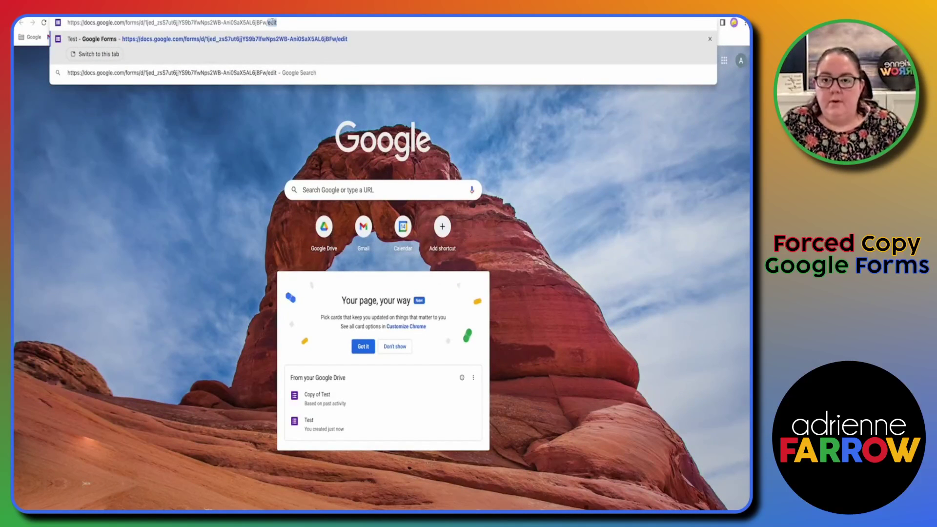
{"action": "type", "text": "temp"}
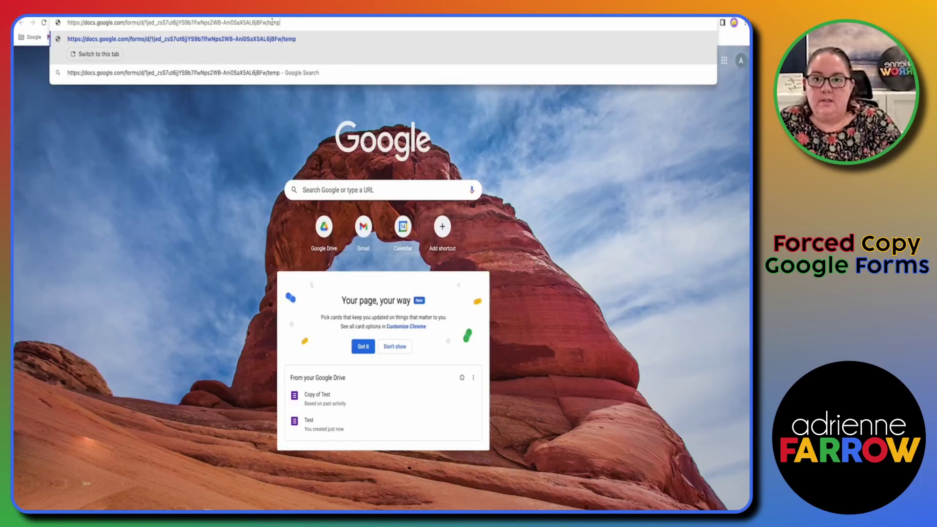
{"action": "type", "text": "late/"}
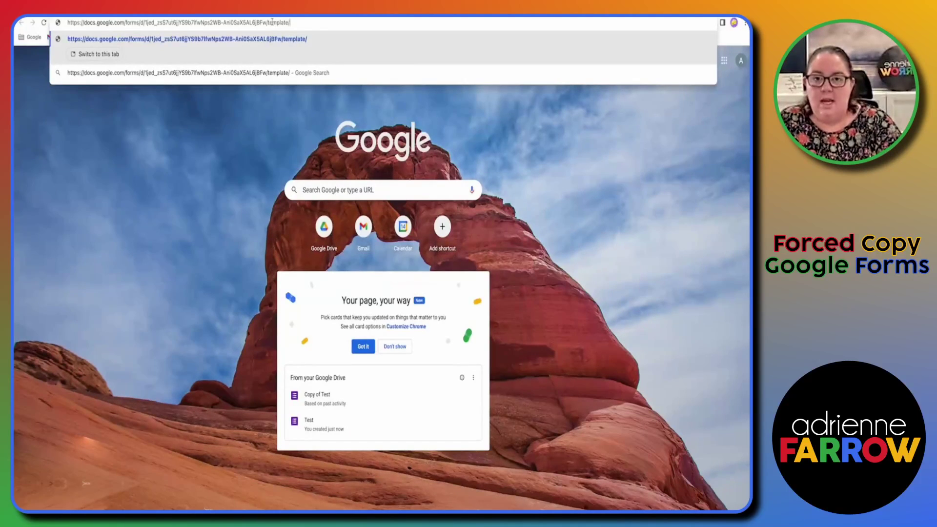
{"action": "type", "text": "p"}
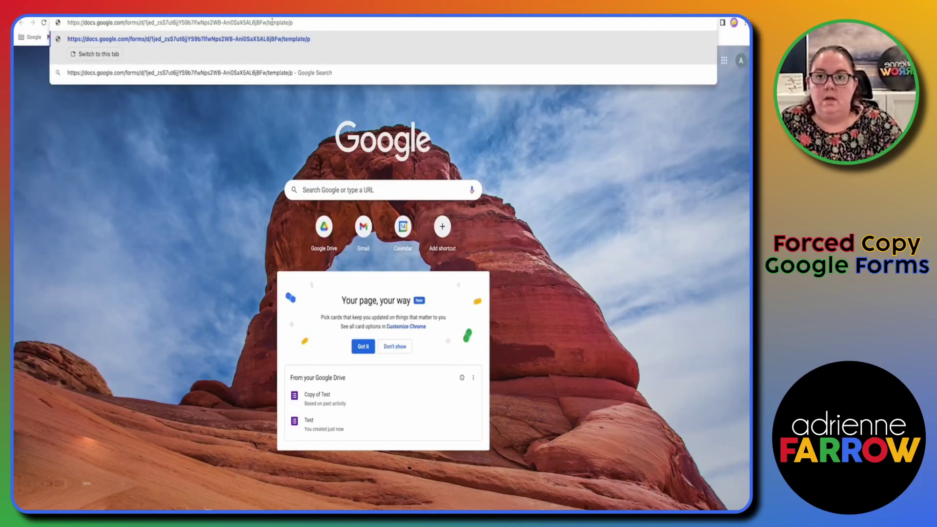
{"action": "type", "text": "review"}
{"action": "key", "text": "Return"}
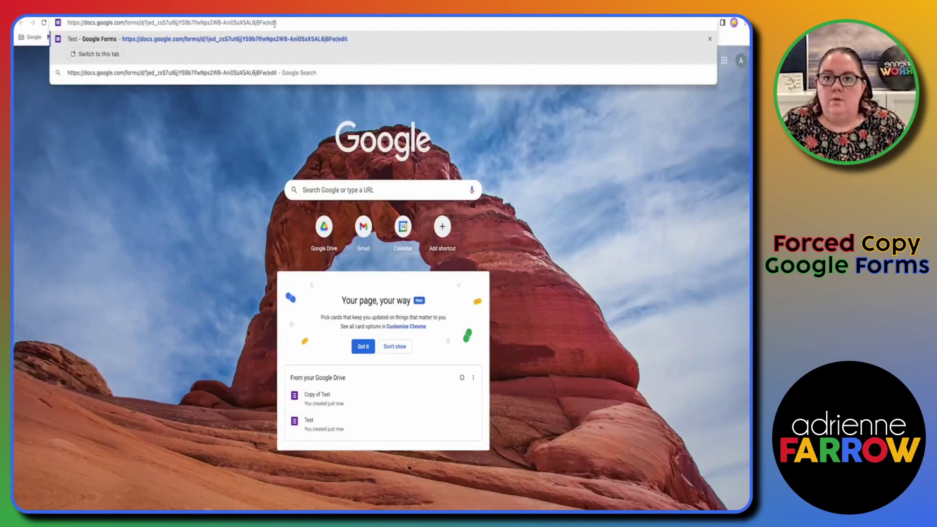
{"action": "double_click", "coordinate": [272, 23]}
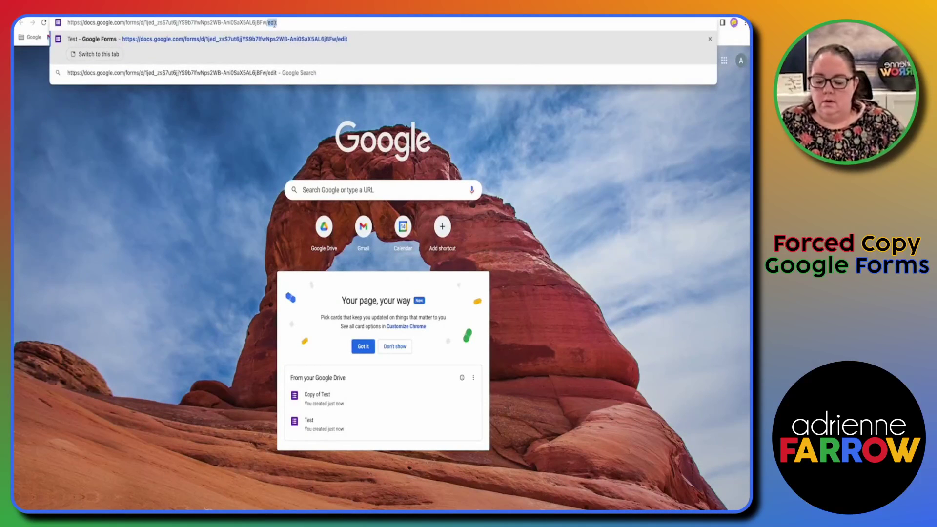
{"action": "type", "text": "copy"}
{"action": "key", "text": "Return"}
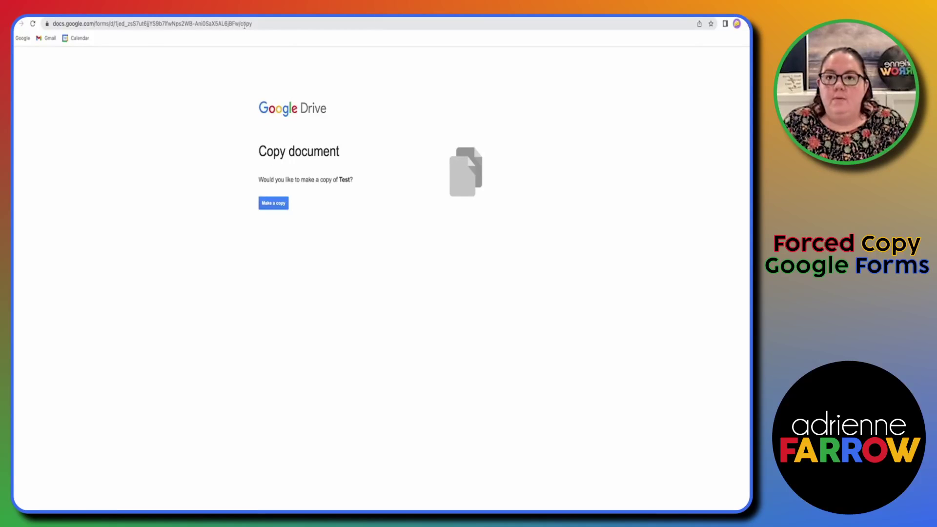
{"action": "left_click", "coordinate": [245, 25]}
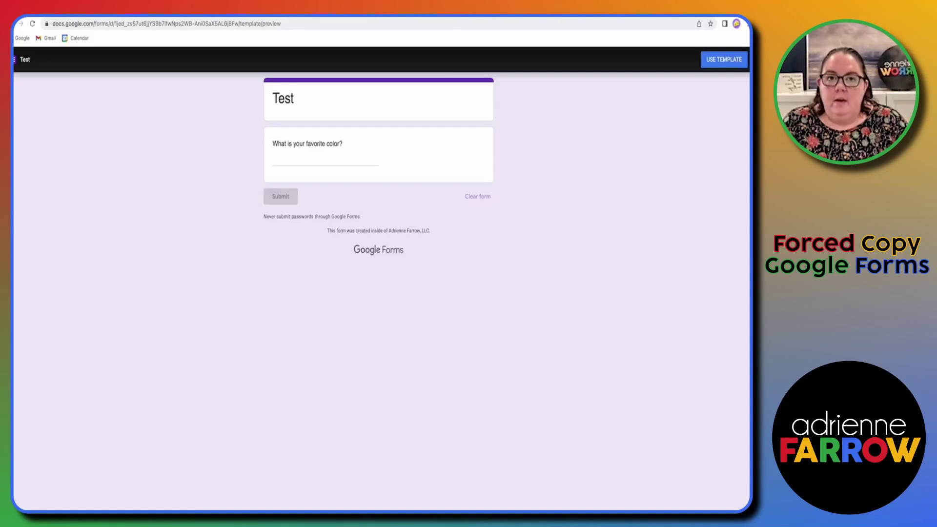
{"action": "key", "text": "ctrl+t"}
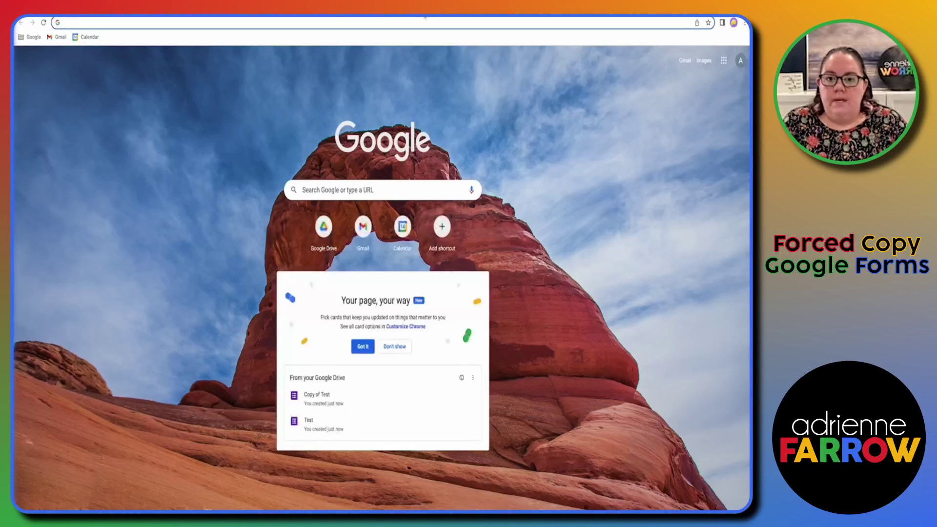
Step: Go to Google Forms from the Google bookmarks and start a new Blank form
{"action": "type", "text": "g"}
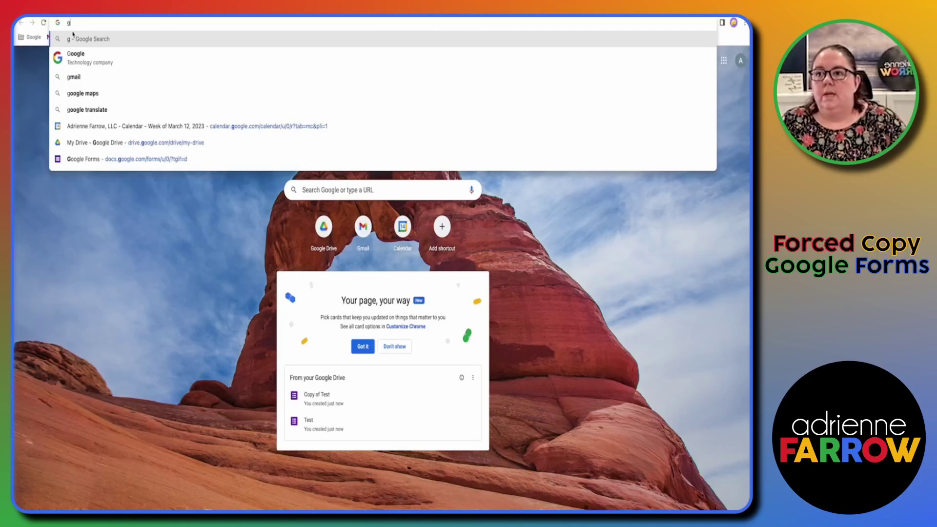
{"action": "left_click", "coordinate": [32, 37]}
{"action": "left_click", "coordinate": [34, 58]}
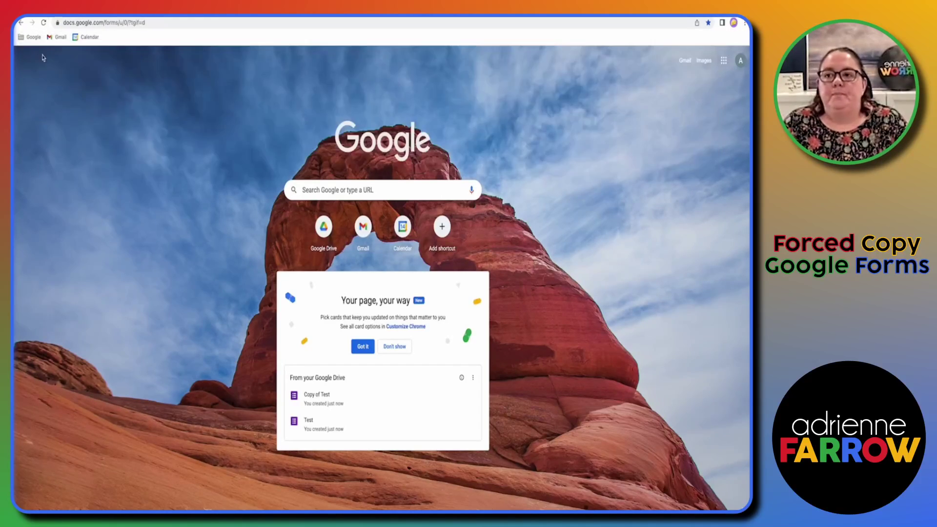
{"action": "left_click", "coordinate": [200, 138]}
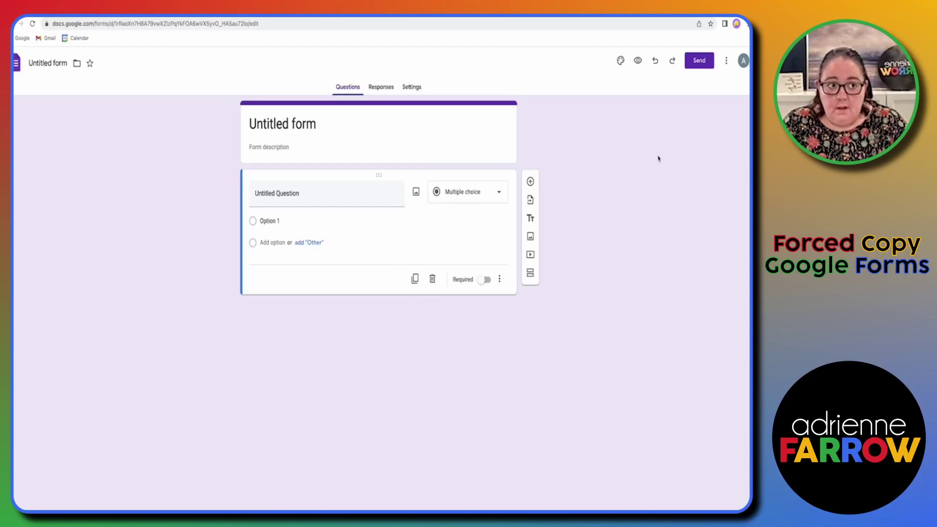
{"action": "left_click", "coordinate": [726, 60]}
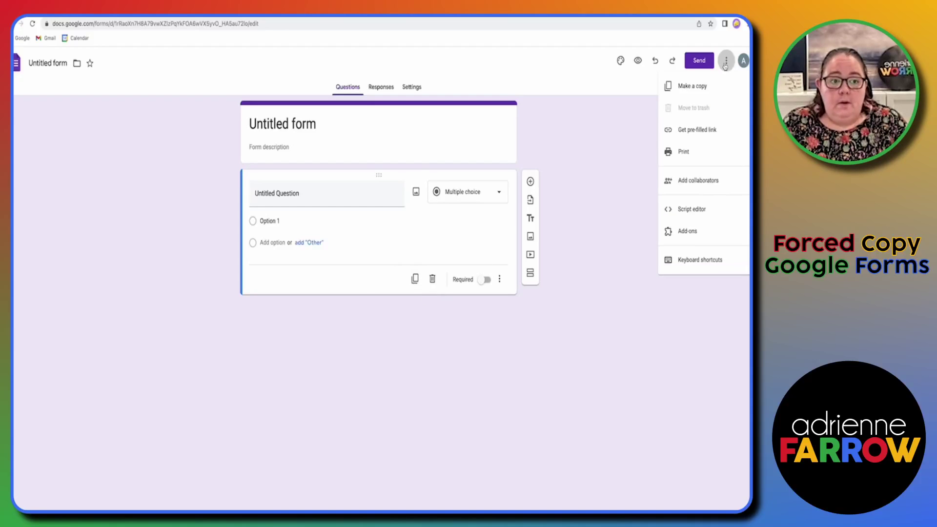
{"action": "left_click", "coordinate": [727, 185]}
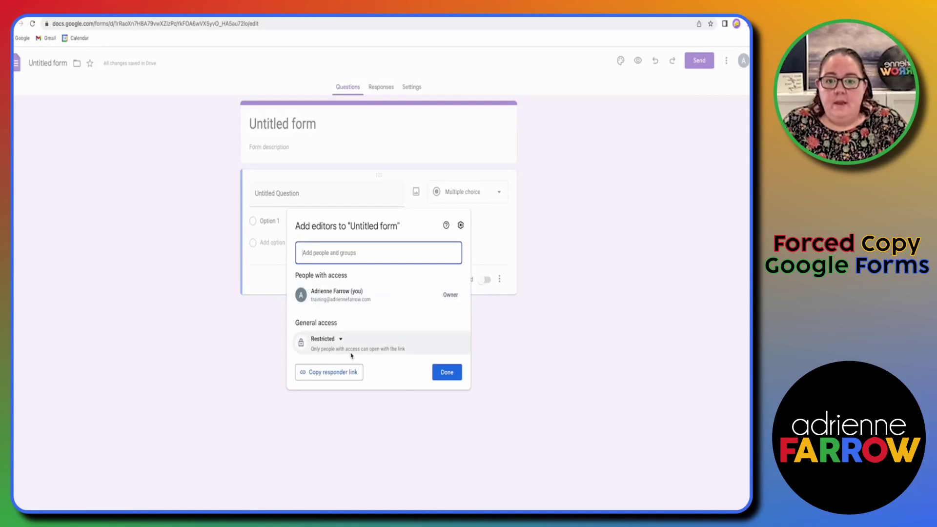
{"action": "left_click", "coordinate": [335, 342]}
{"action": "left_click", "coordinate": [345, 418]}
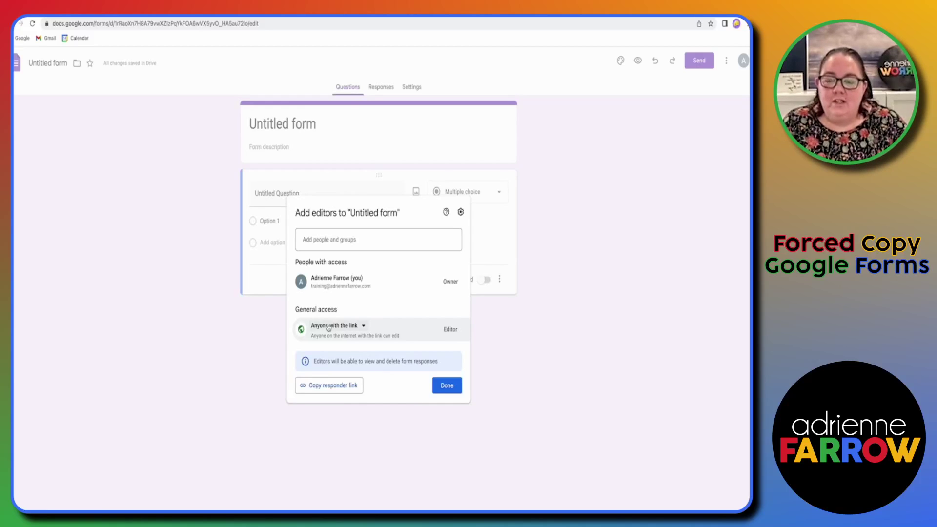
{"action": "left_click", "coordinate": [328, 326]}
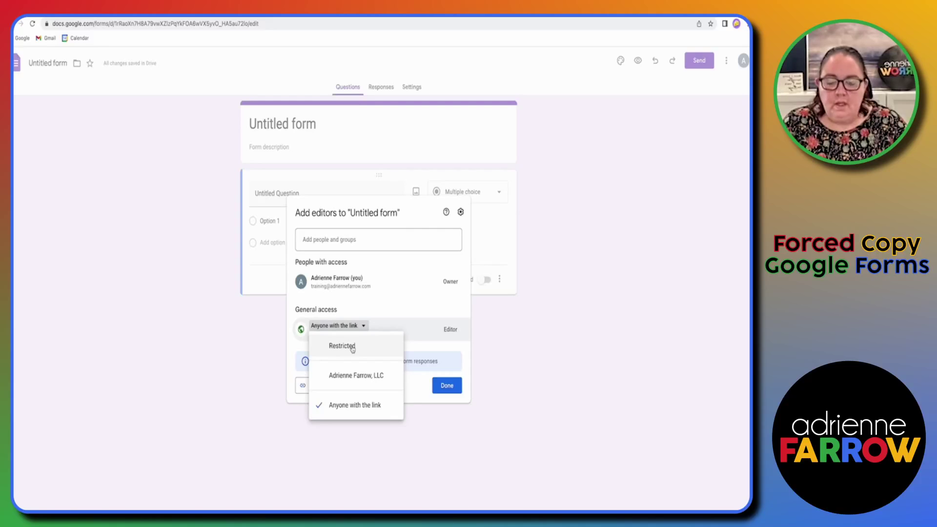
{"action": "left_click", "coordinate": [352, 347]}
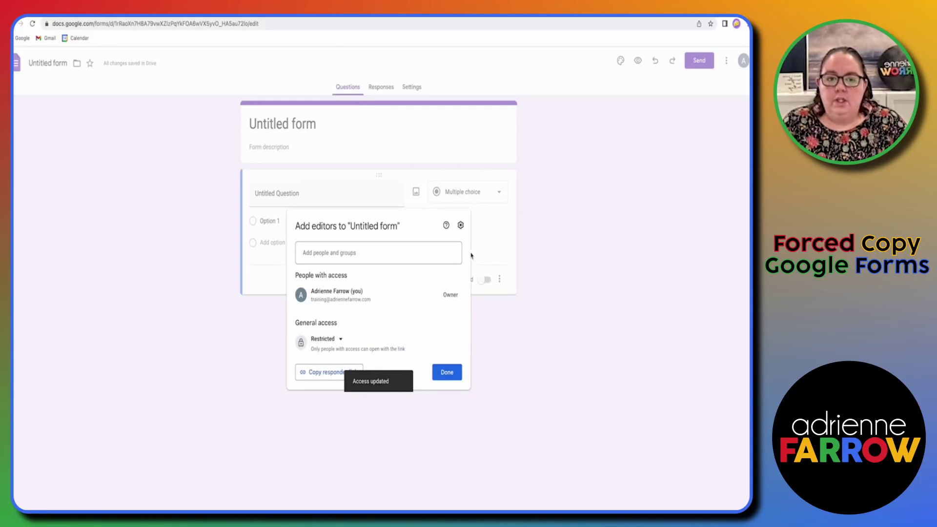
{"action": "left_click", "coordinate": [445, 373]}
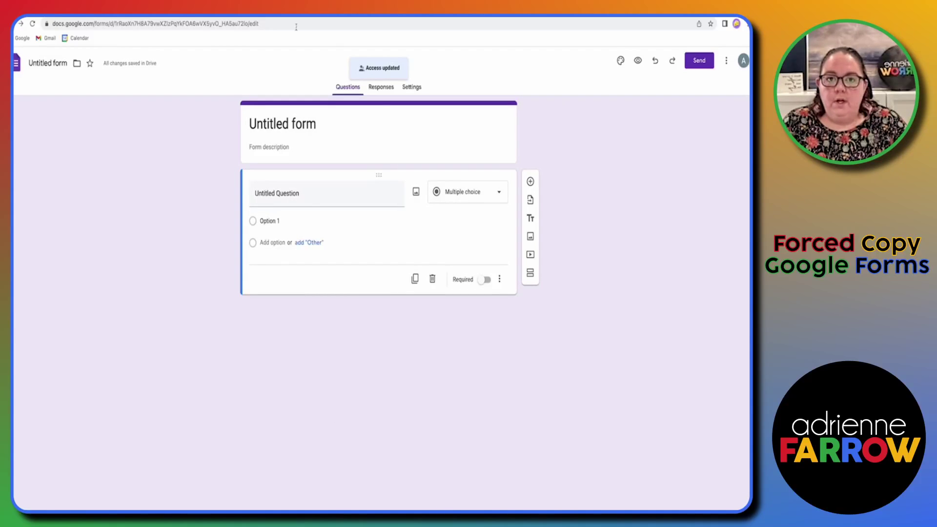
Step: Move the Untitled form from My Drive into the Google Forms folder, accepting the access change
{"action": "left_click", "coordinate": [77, 64]}
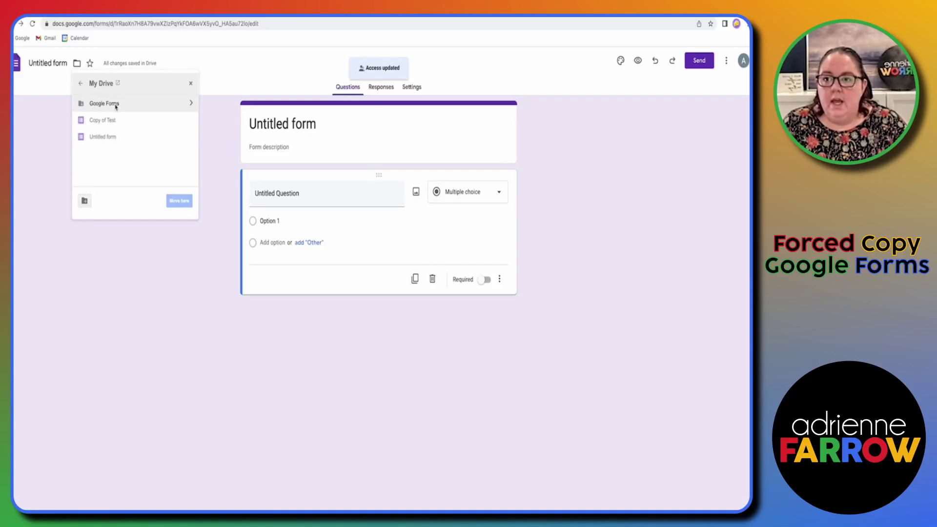
{"action": "left_click", "coordinate": [107, 105]}
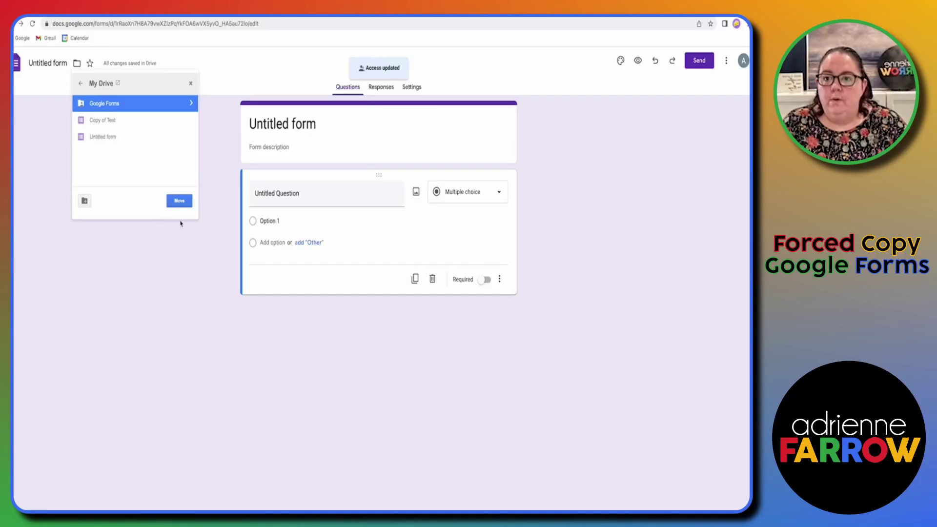
{"action": "left_click", "coordinate": [180, 202]}
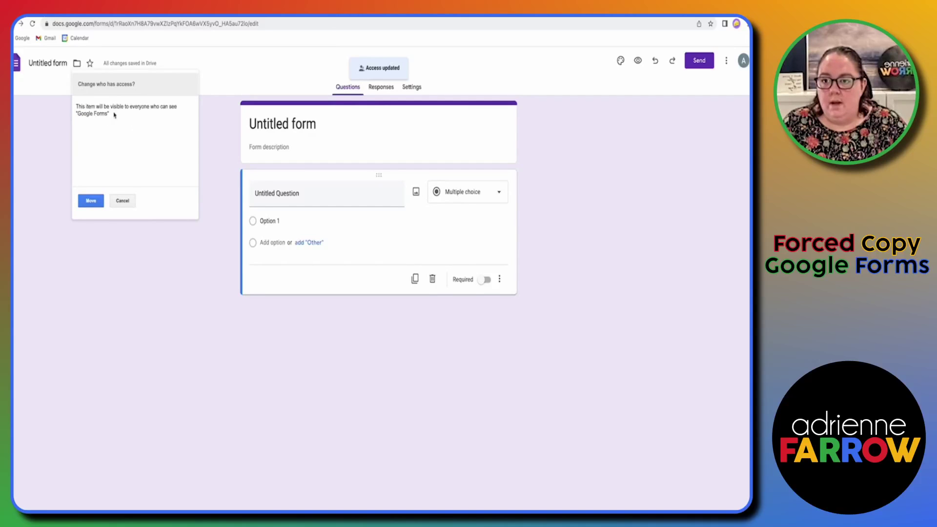
{"action": "left_click", "coordinate": [90, 200]}
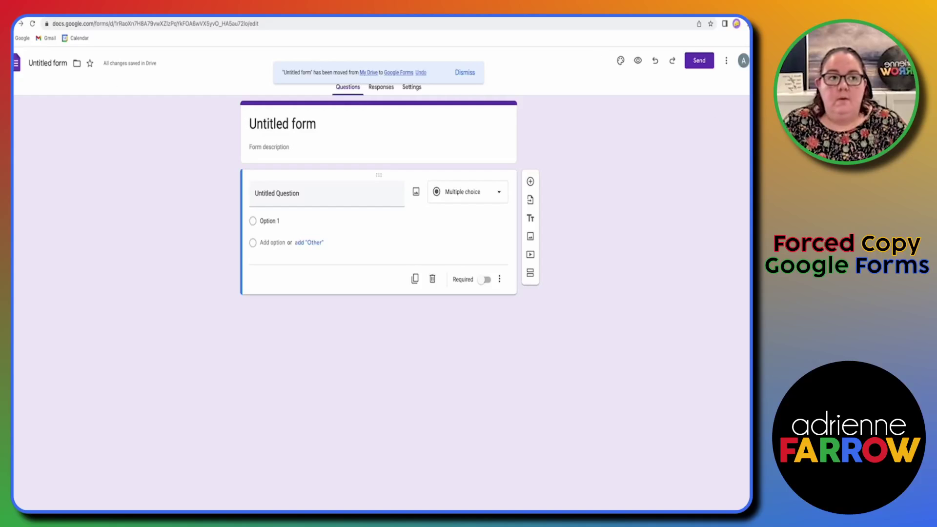
Step: Verify the Untitled form's access shows Anyone with the link as Viewer
{"action": "left_click", "coordinate": [727, 60]}
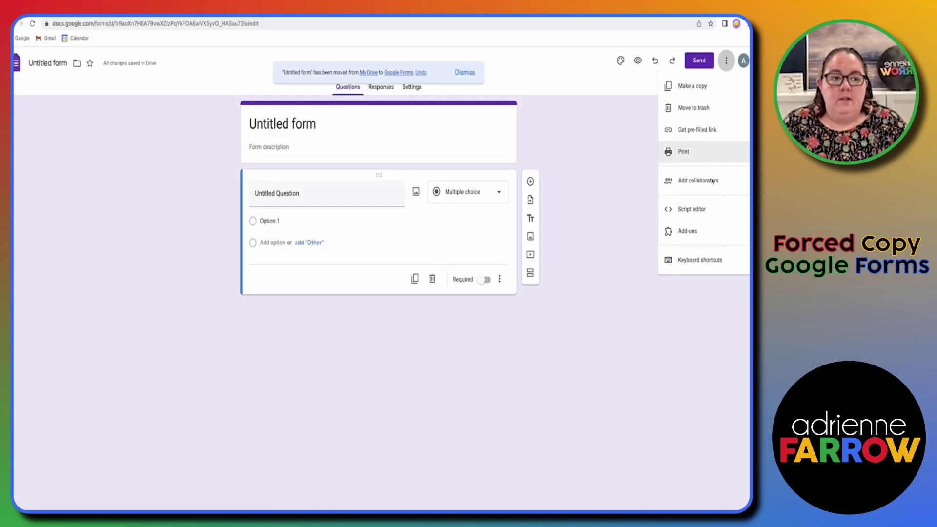
{"action": "left_click", "coordinate": [706, 190]}
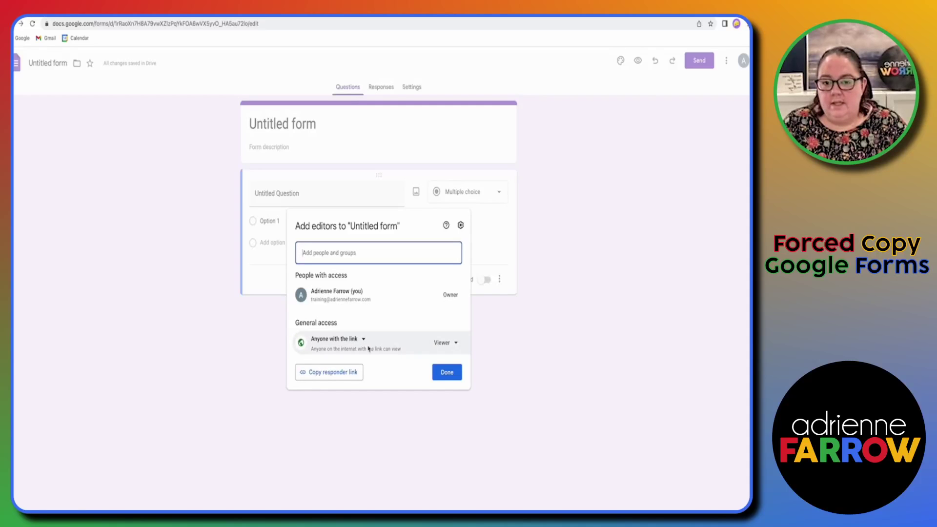
{"action": "left_click", "coordinate": [456, 373]}
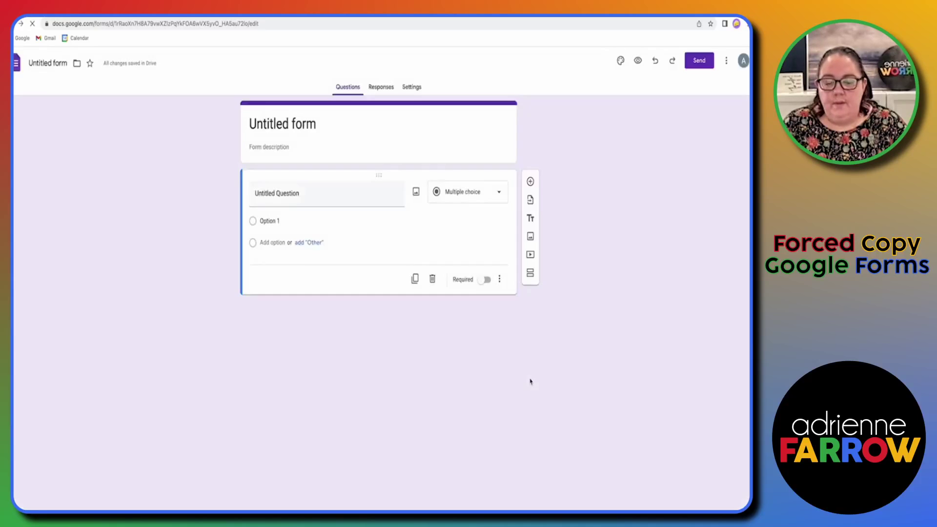